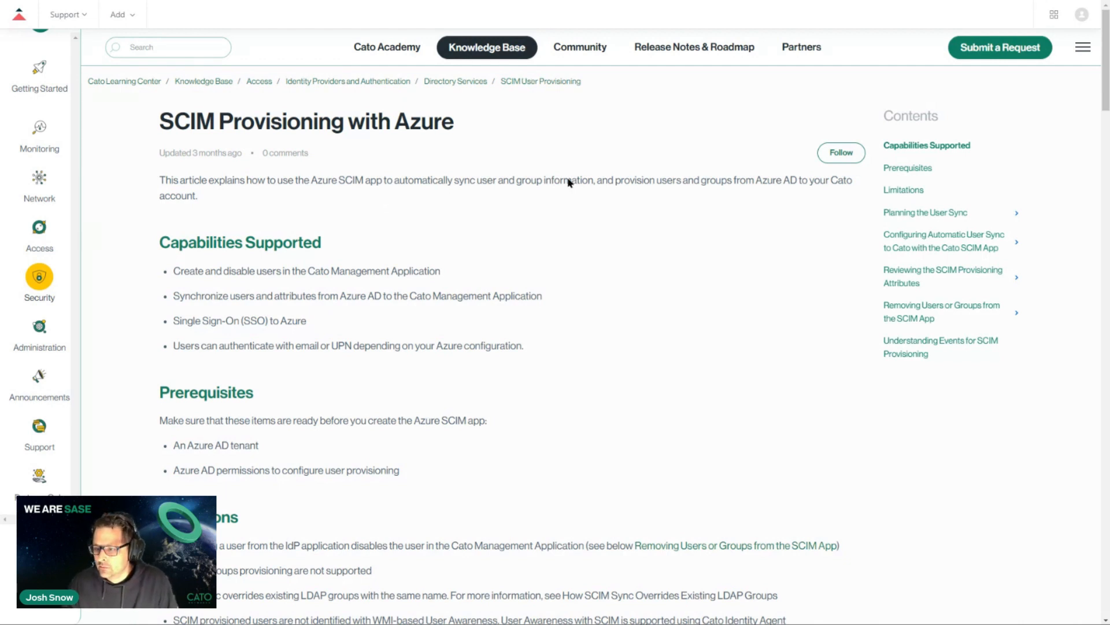
# Review Wikipedia's SCIM definition and the SCIM Provisioning with Azure article's capabilities, prerequisites, limitations and user sync planning
pyautogui.hotkey('ctrl', 'Tab')
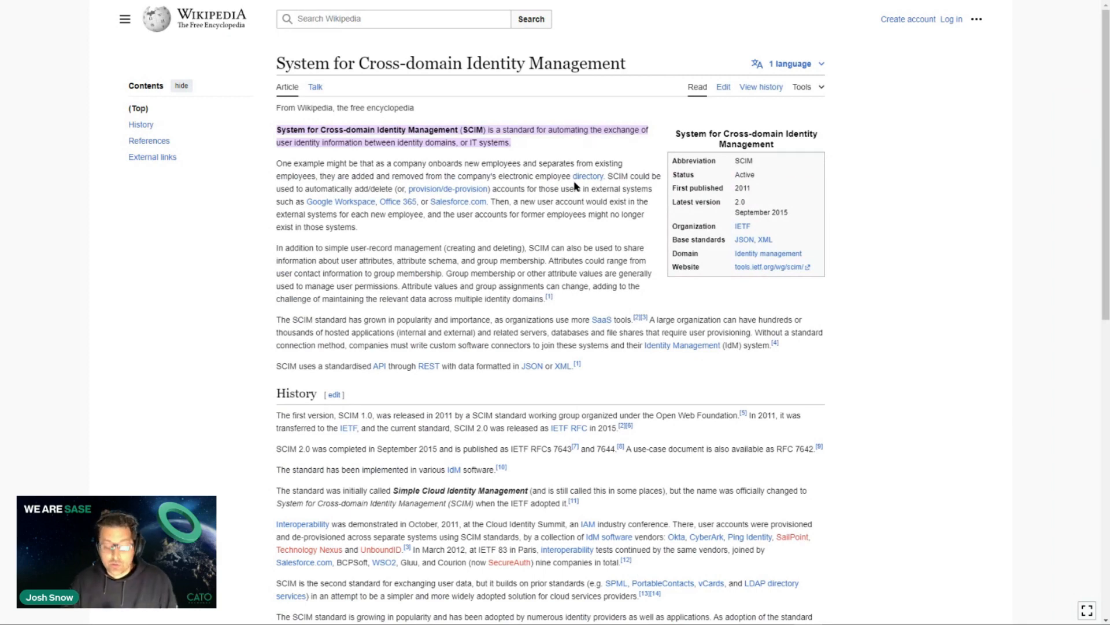
pyautogui.hotkey('ctrl', 'Tab')
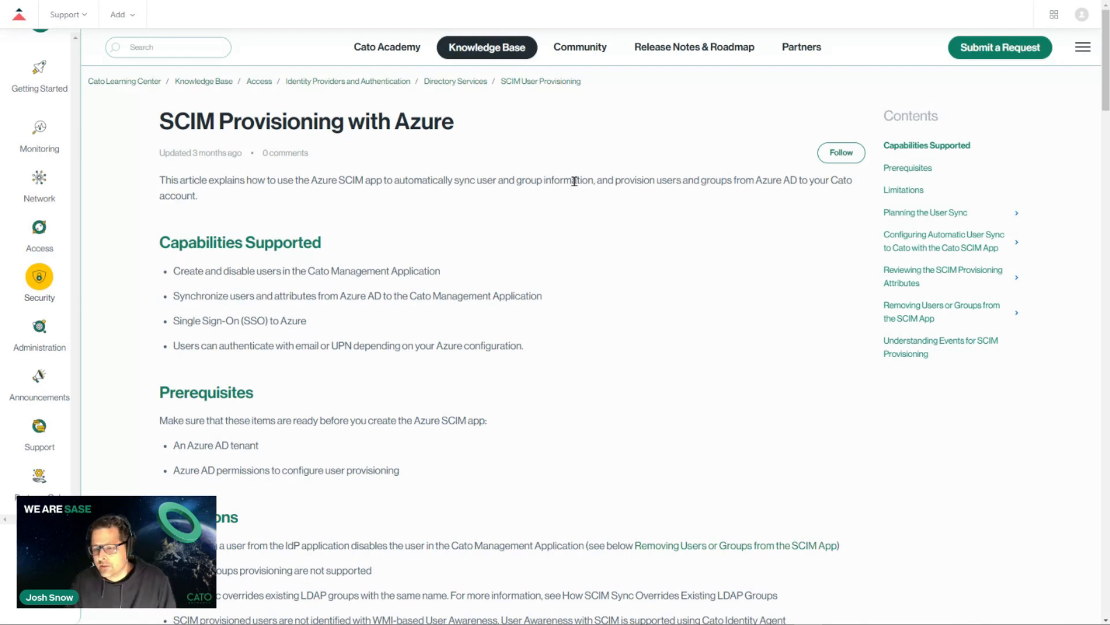
pyautogui.scroll(-2, 538, 312)
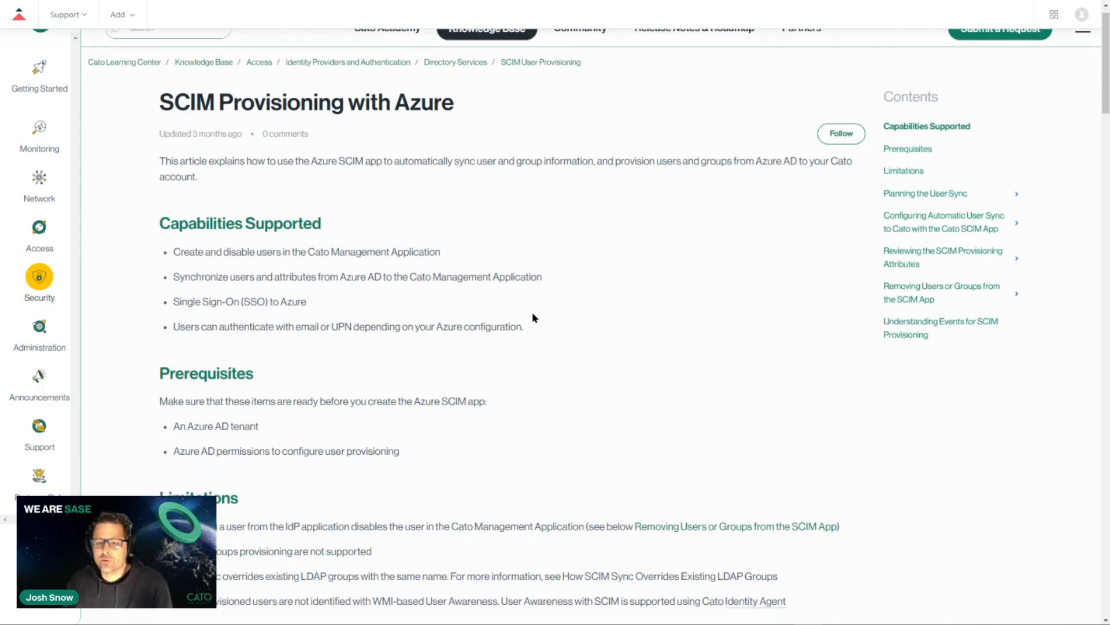
pyautogui.scroll(-1, 534, 317)
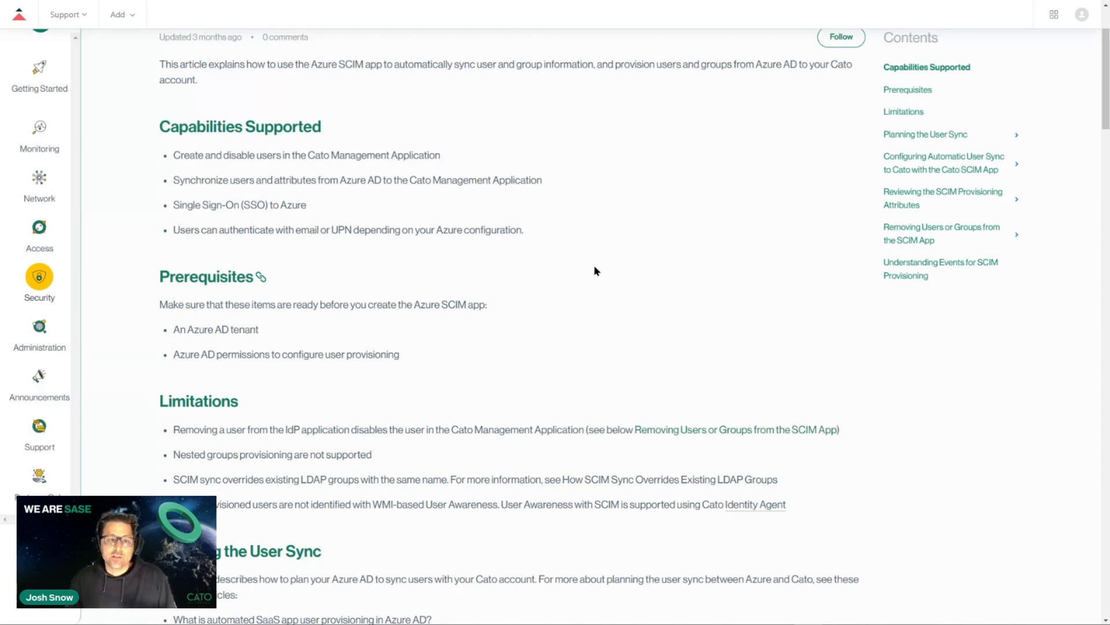
pyautogui.scroll(-2, 561, 306)
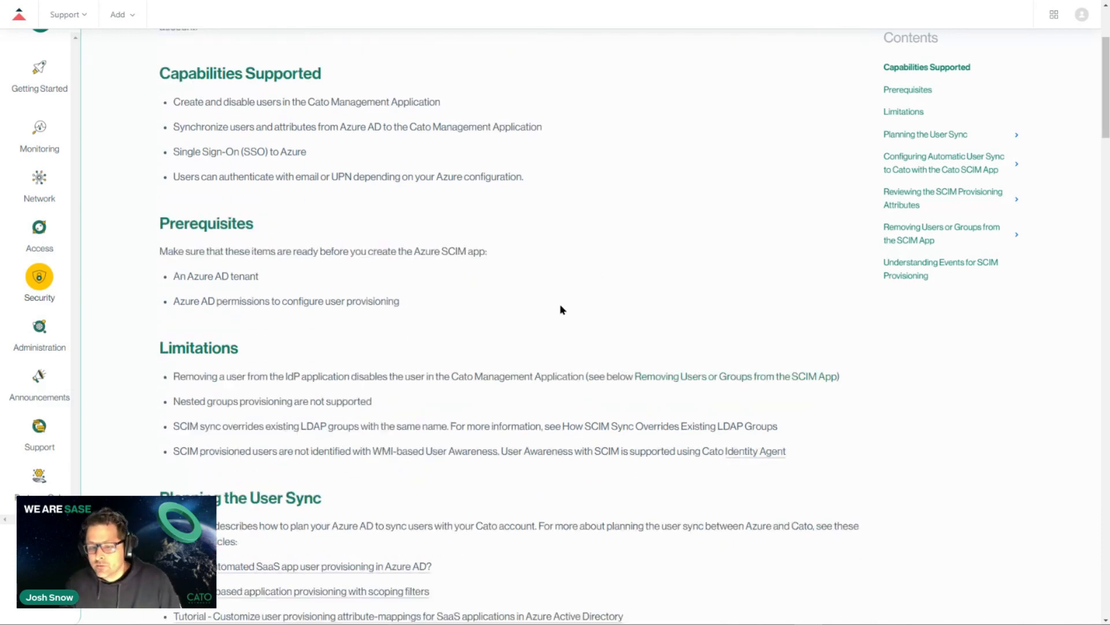
pyautogui.scroll(-2, 561, 307)
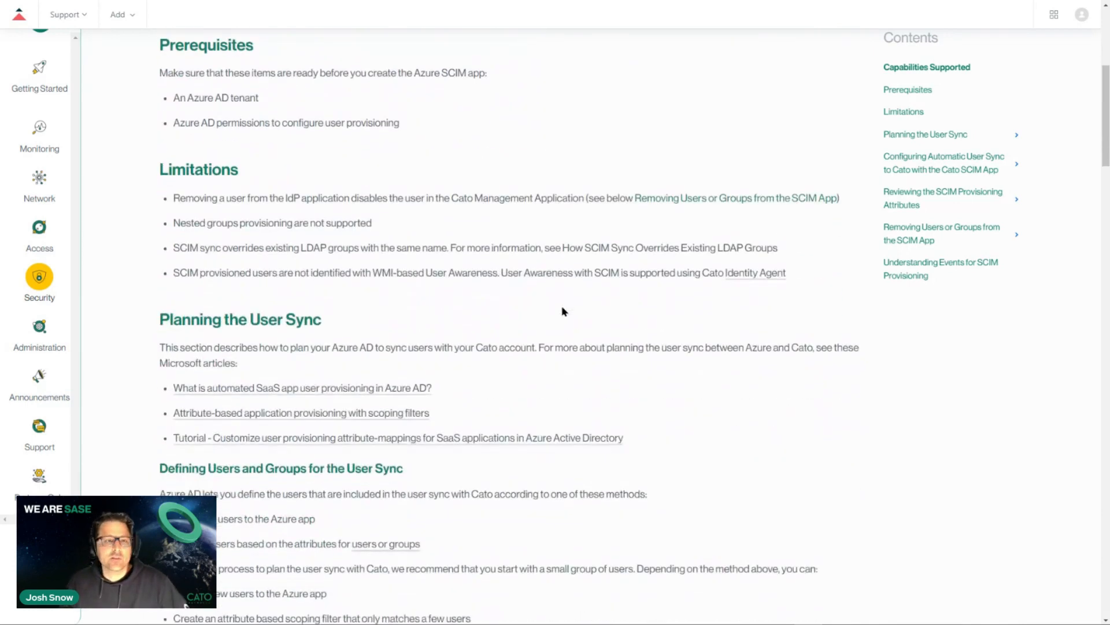
pyautogui.scroll(-6, 538, 318)
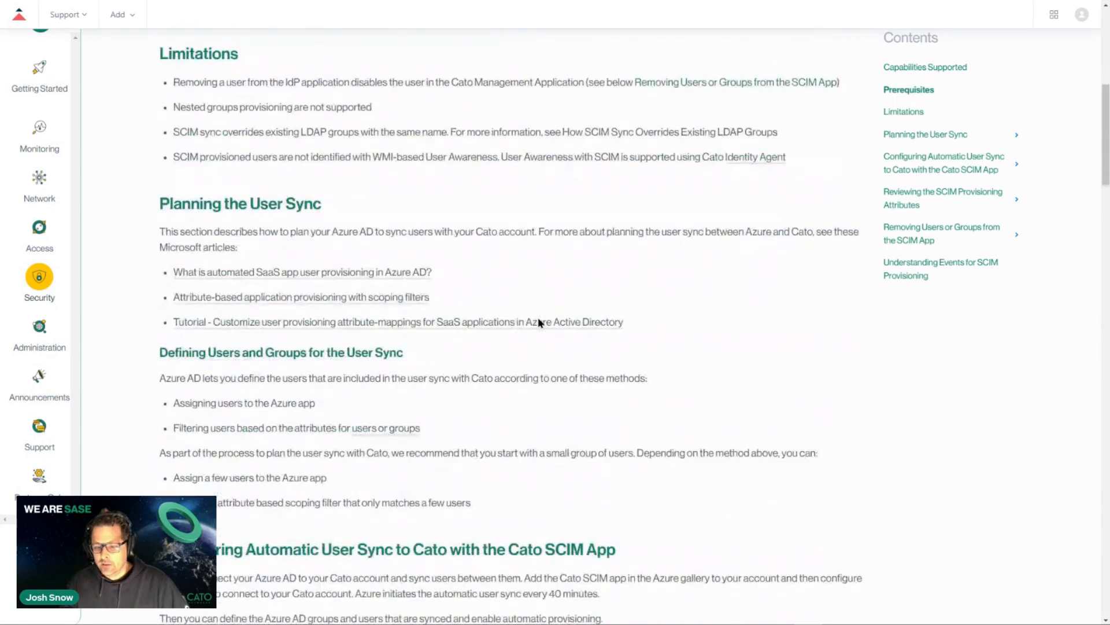
pyautogui.scroll(-6, 539, 322)
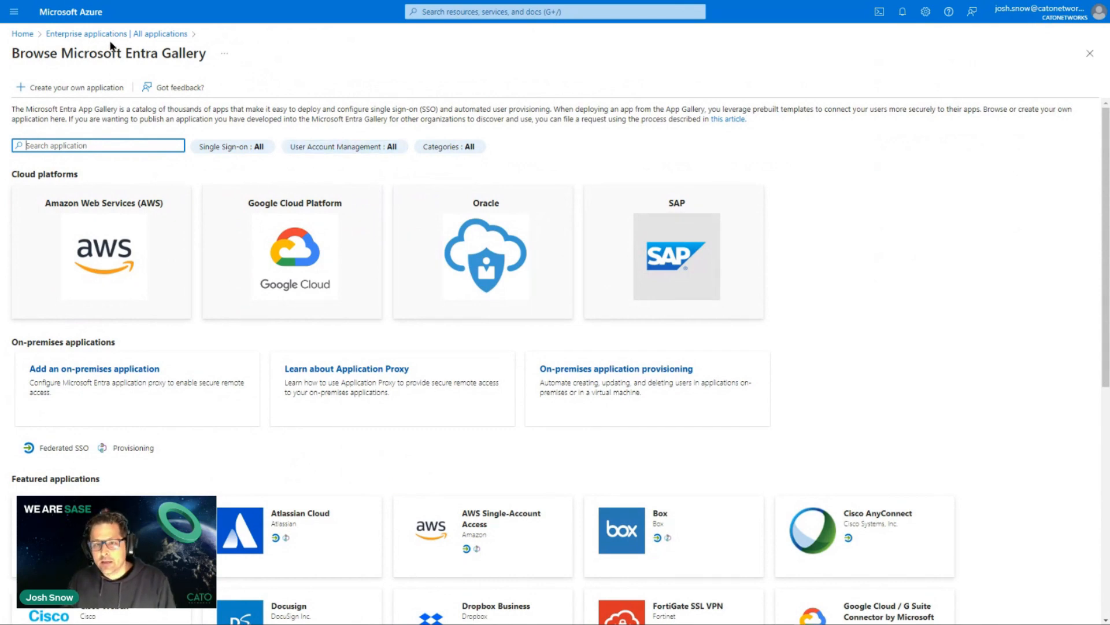
# Search the Microsoft Entra Gallery for Cato
pyautogui.click(93, 145)
pyautogui.write('Cato')
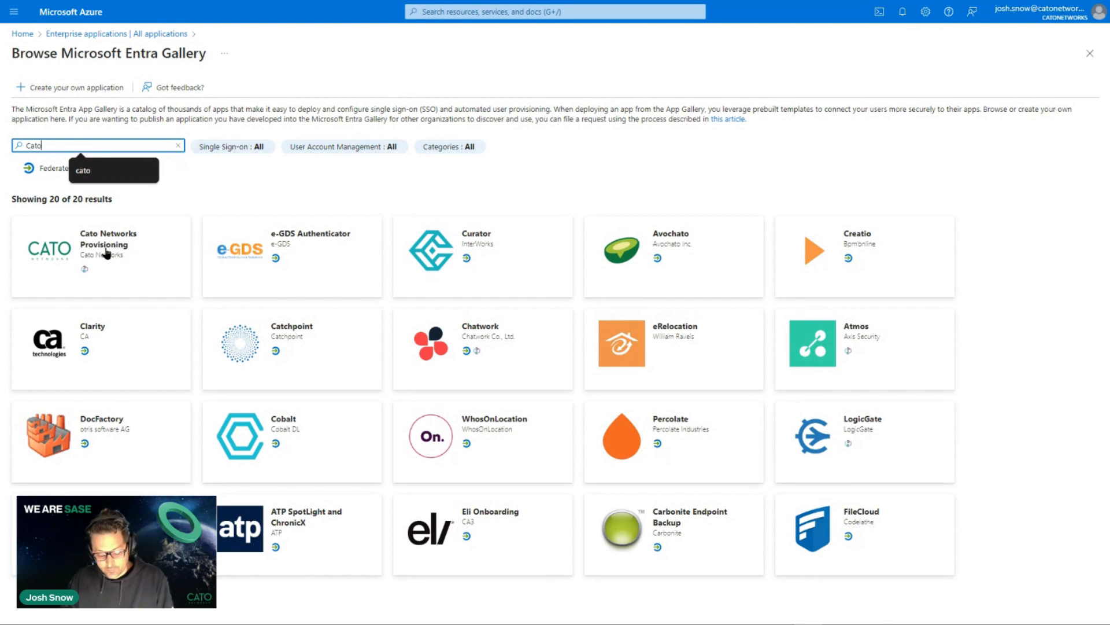
# Check the SCIM settings under Directory Services in the Cato Management Application and the article's instructions for connecting the SCIM app
pyautogui.hotkey('ctrl', 'Tab')
pyautogui.scroll(-2, 488, 286)
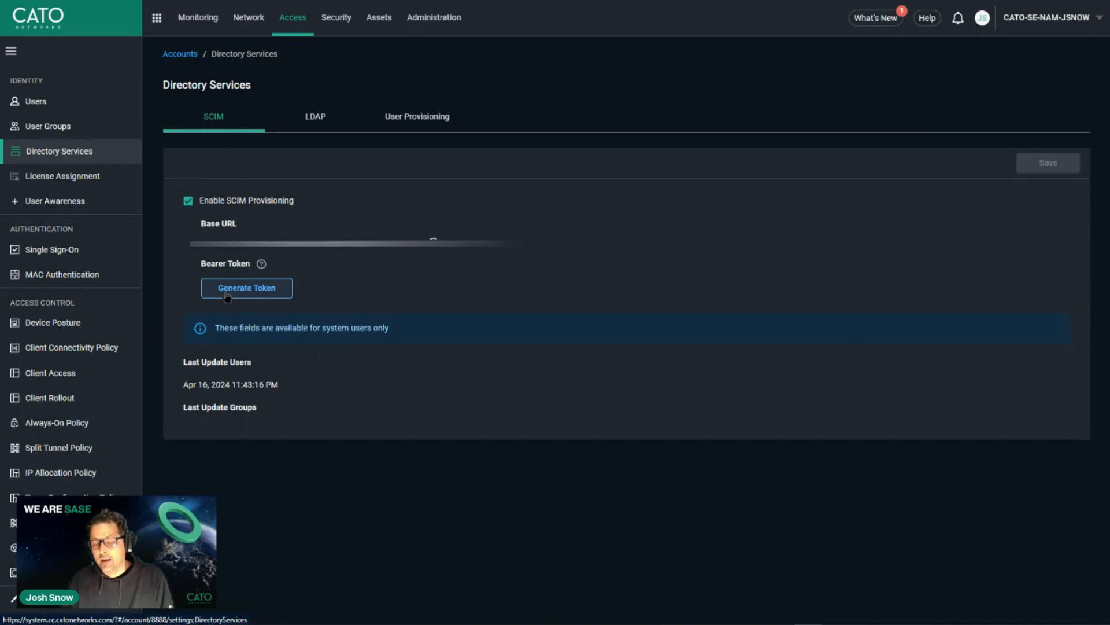
pyautogui.hotkey('ctrl', 'Tab')
pyautogui.scroll(-2, 559, 283)
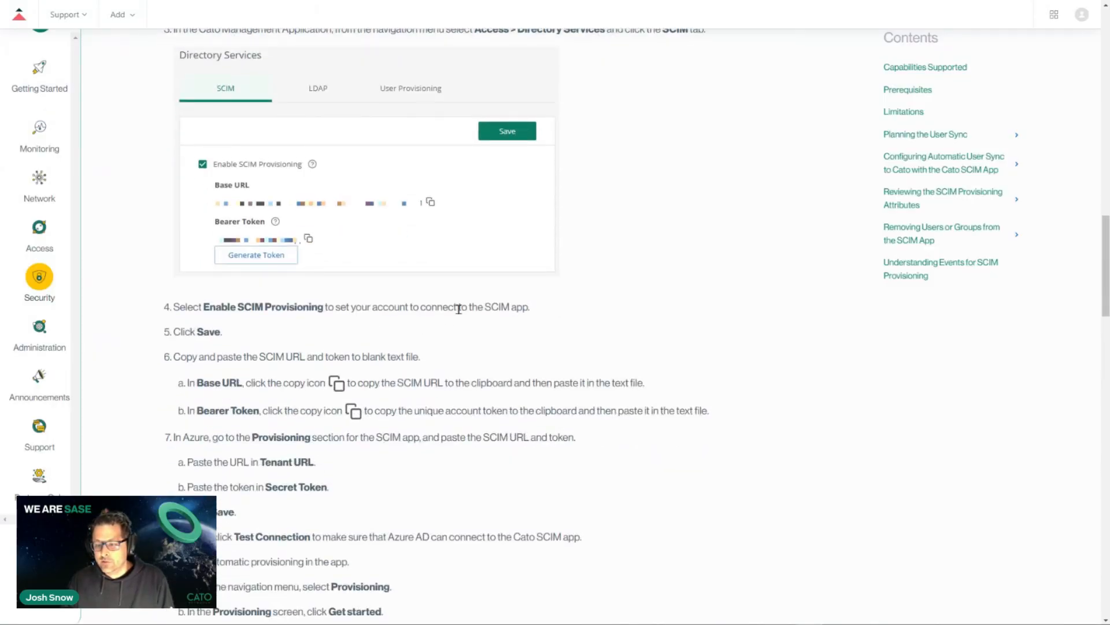
pyautogui.scroll(-2, 458, 311)
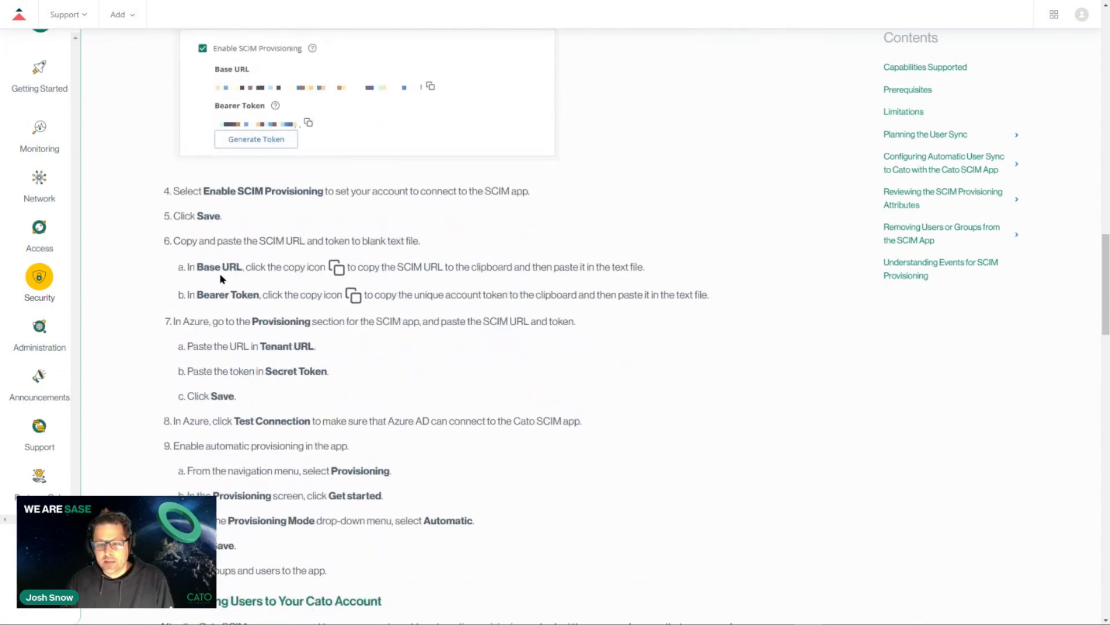
pyautogui.scroll(-2, 235, 291)
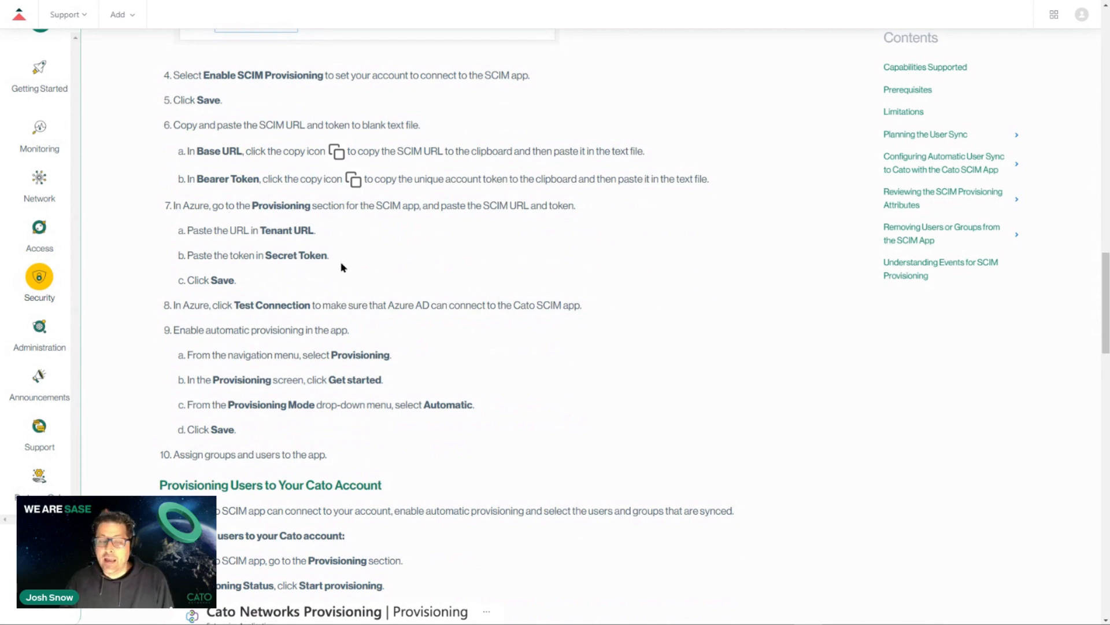
# Switch to Microsoft Azure and inspect the Cato Networks Provisioning app's admin credentials section and its provisioning details
pyautogui.hotkey('alt', 'Tab')
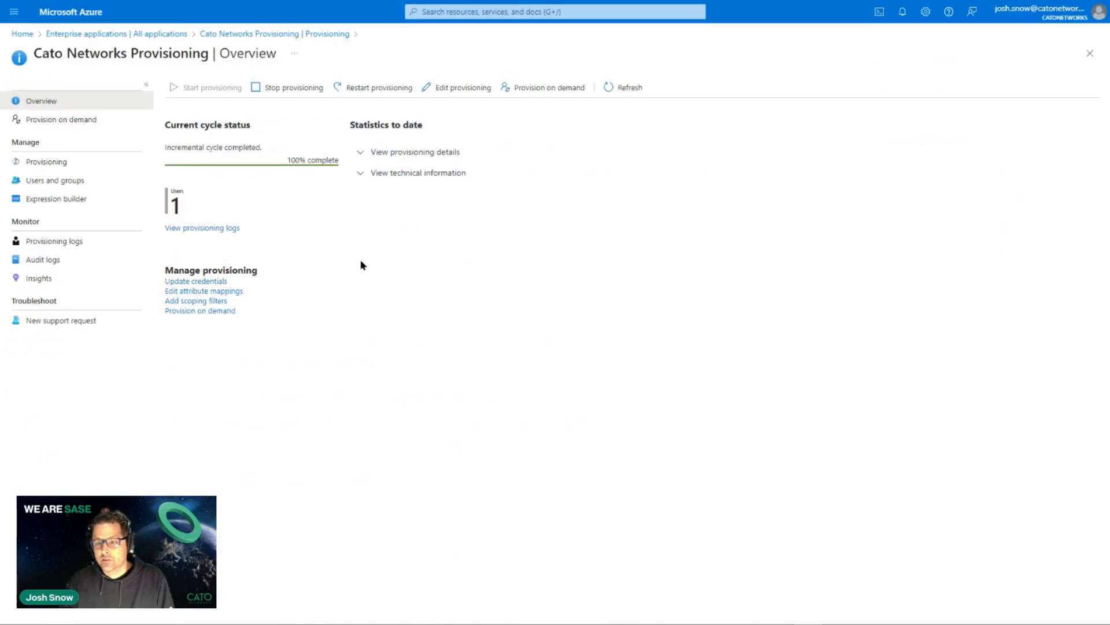
pyautogui.click(214, 282)
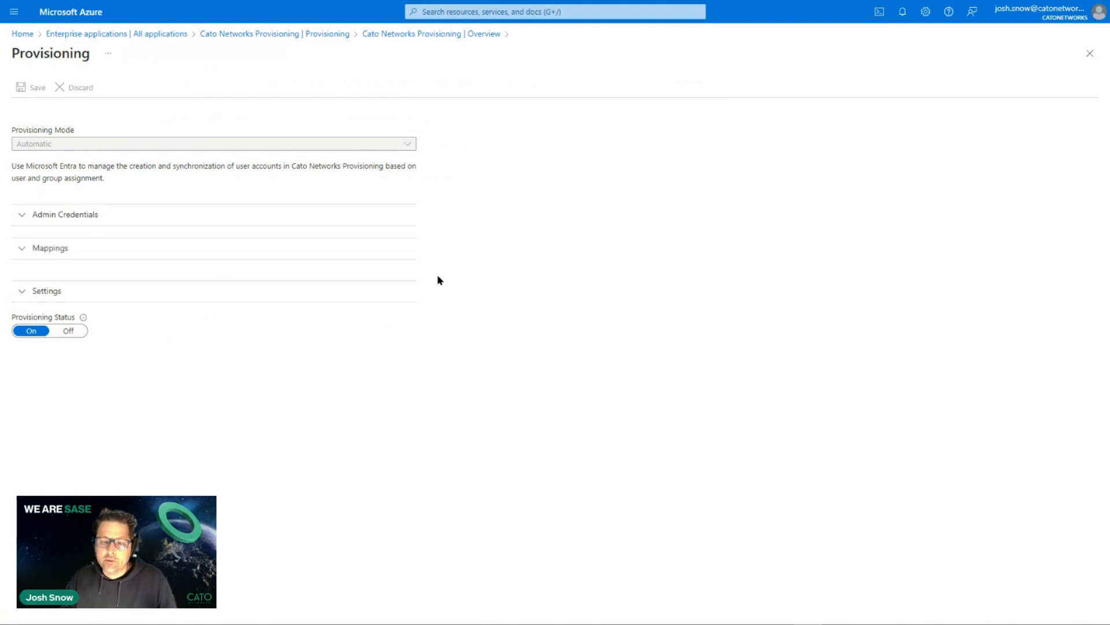
pyautogui.click(24, 218)
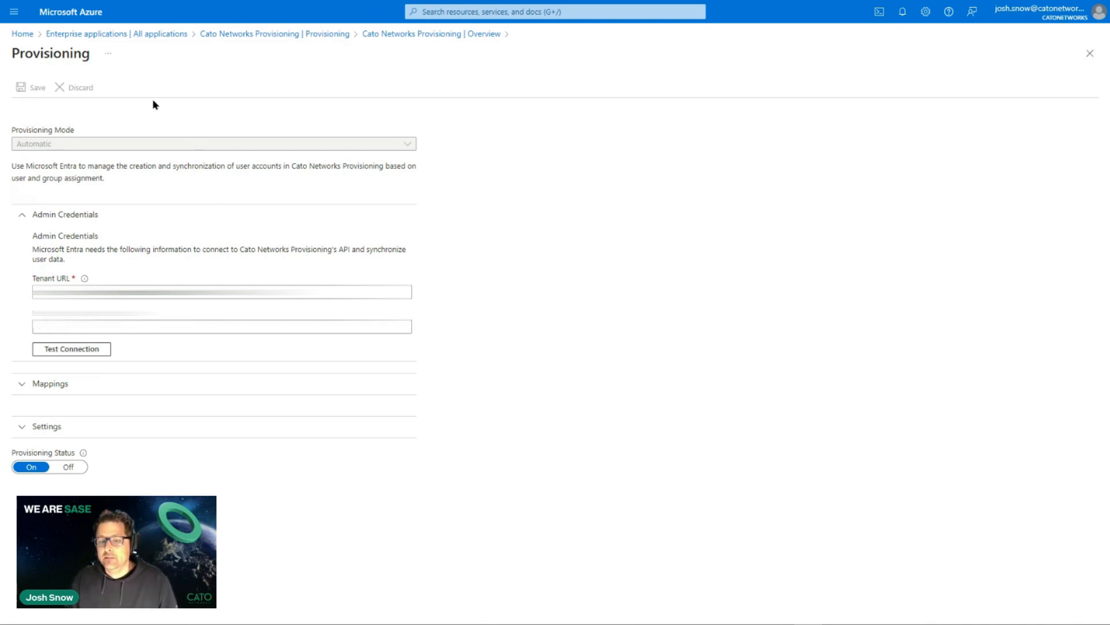
pyautogui.click(405, 36)
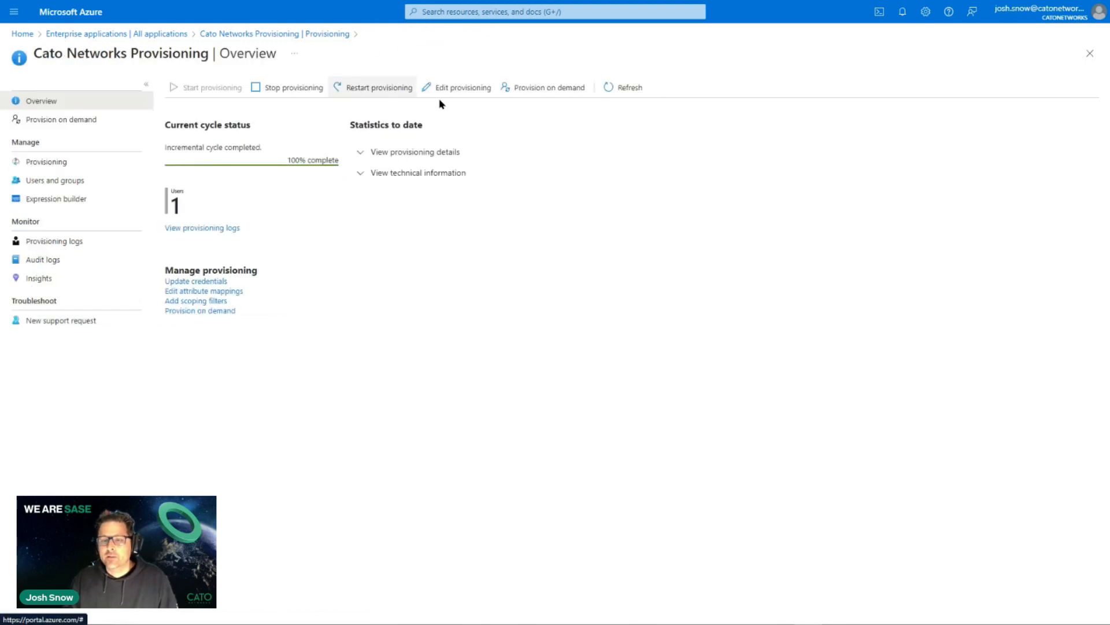
pyautogui.click(370, 153)
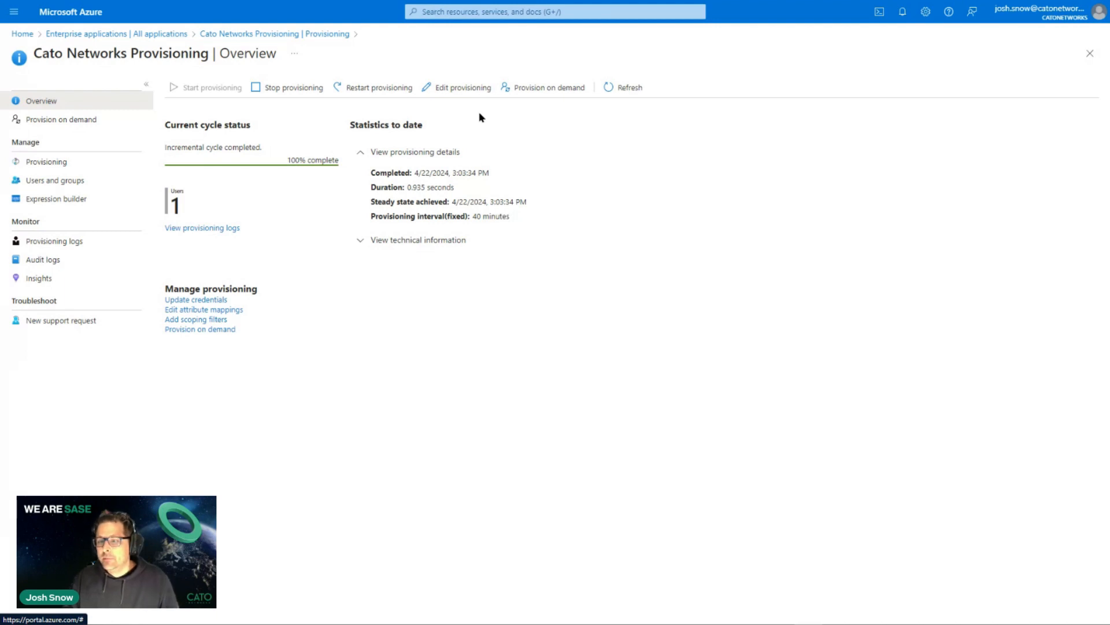
# Provision the LabAdmin user on demand through the Cato Networks Provisioning app
pyautogui.click(525, 88)
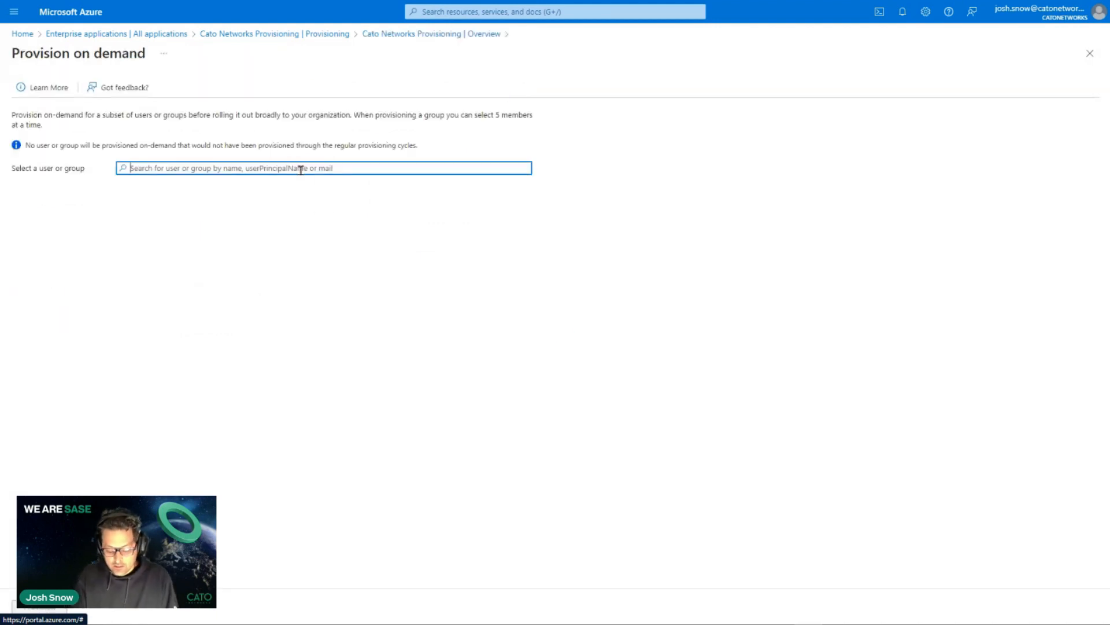
pyautogui.write('lab')
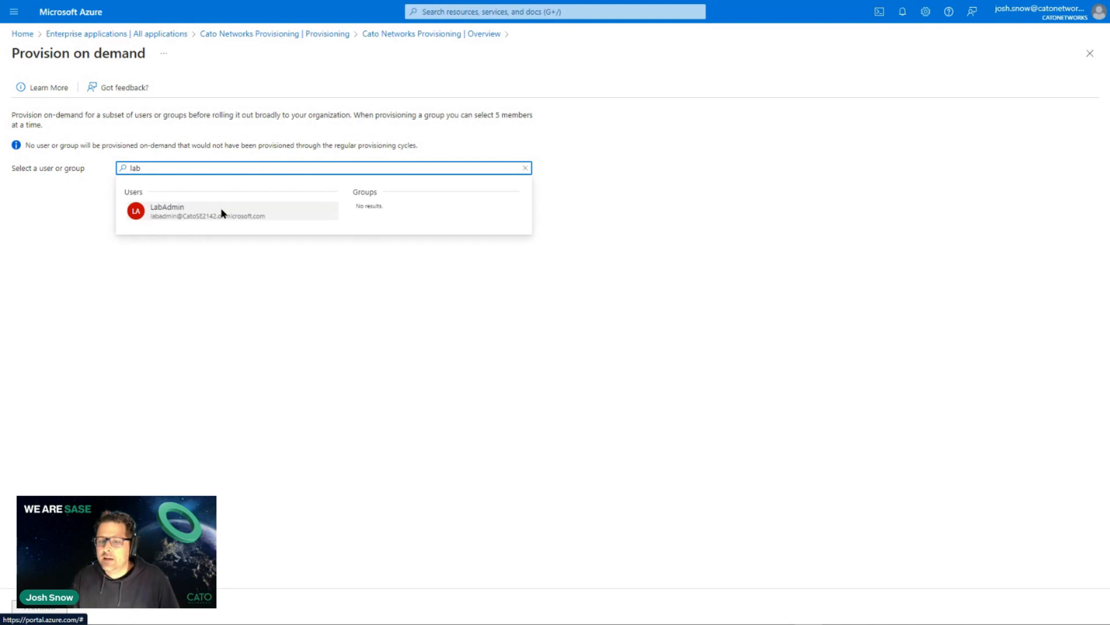
pyautogui.click(223, 213)
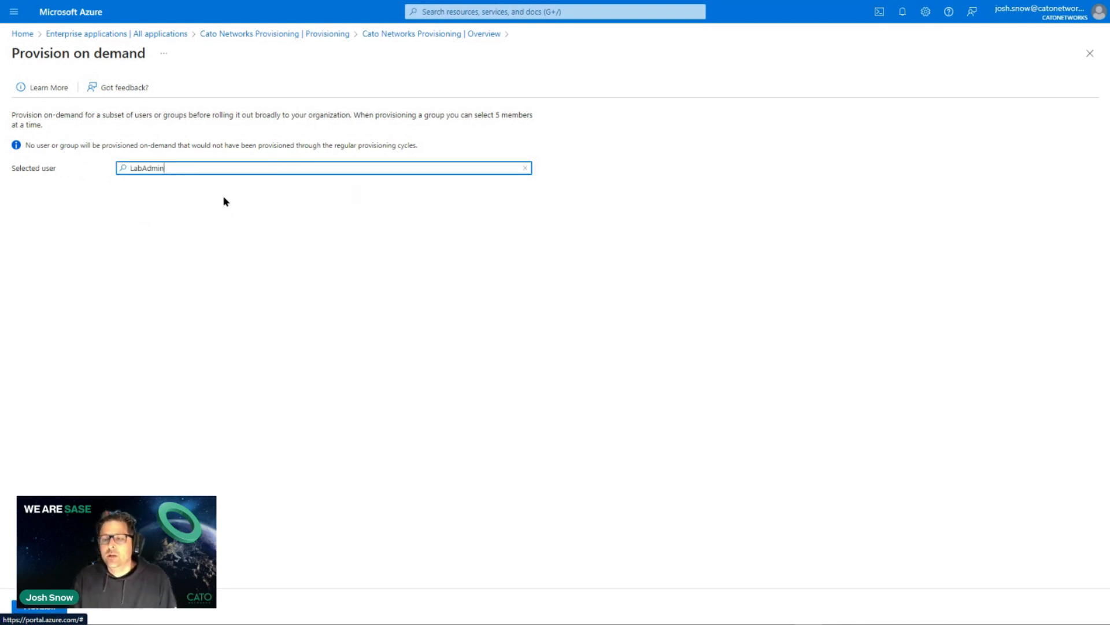
pyautogui.click(46, 609)
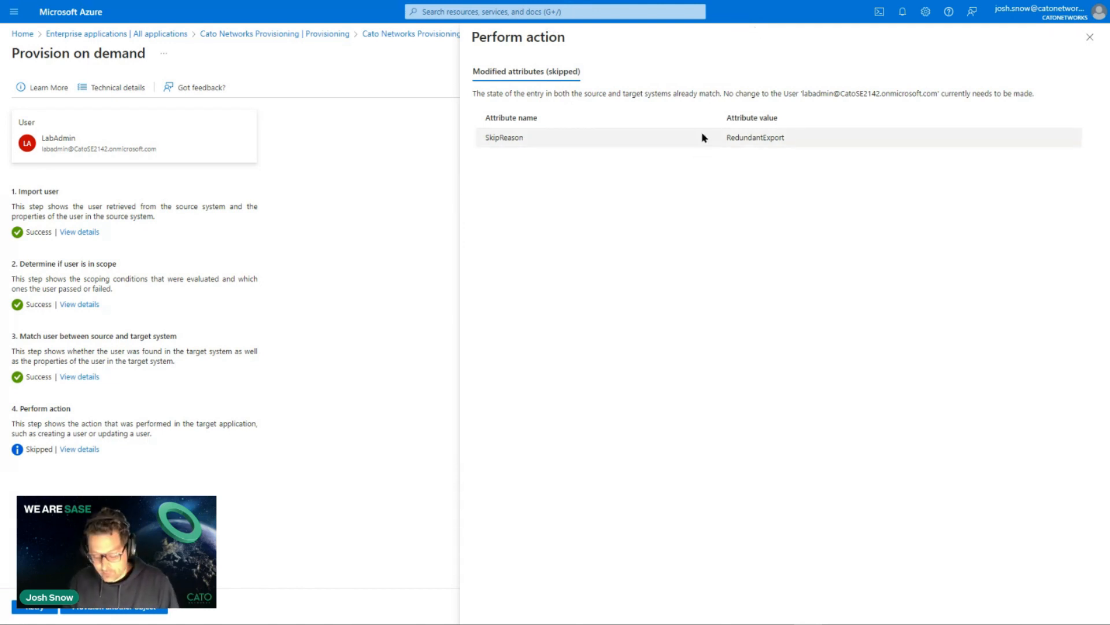
# Switch to the Cato Management Application and open the Lab Admin user from the Users Directory
pyautogui.hotkey('ctrl', 'Tab')
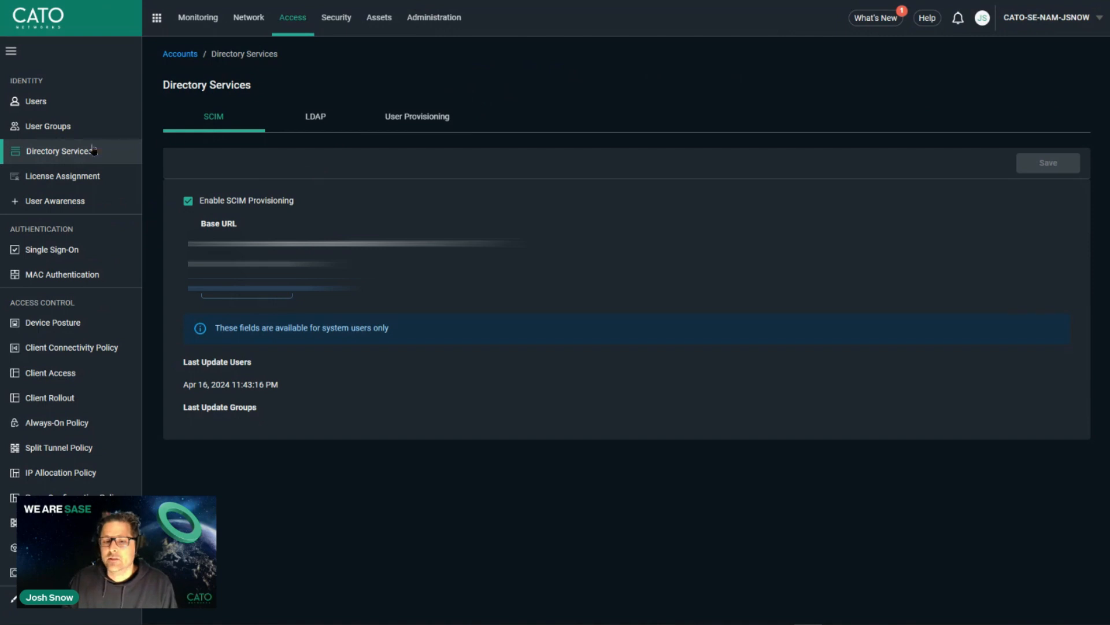
pyautogui.click(51, 99)
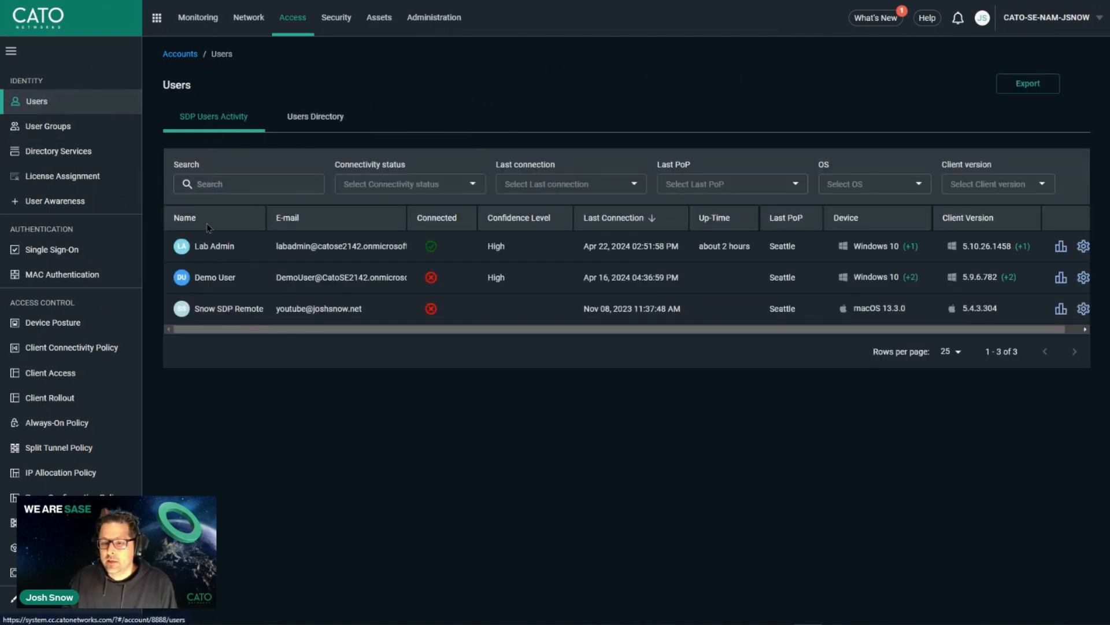
pyautogui.click(324, 119)
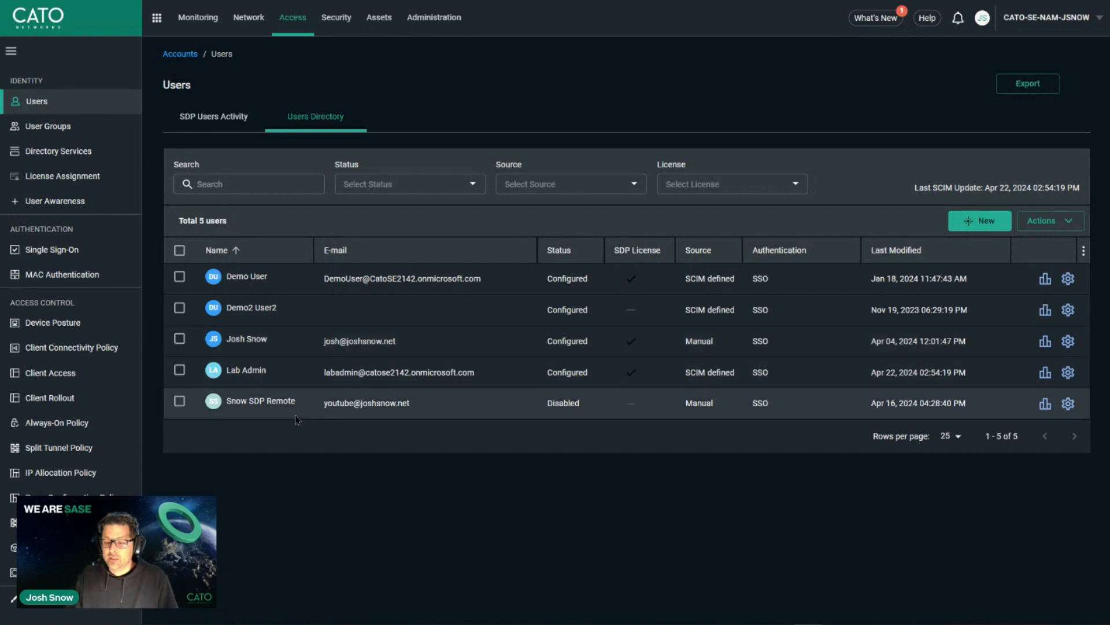
pyautogui.click(239, 372)
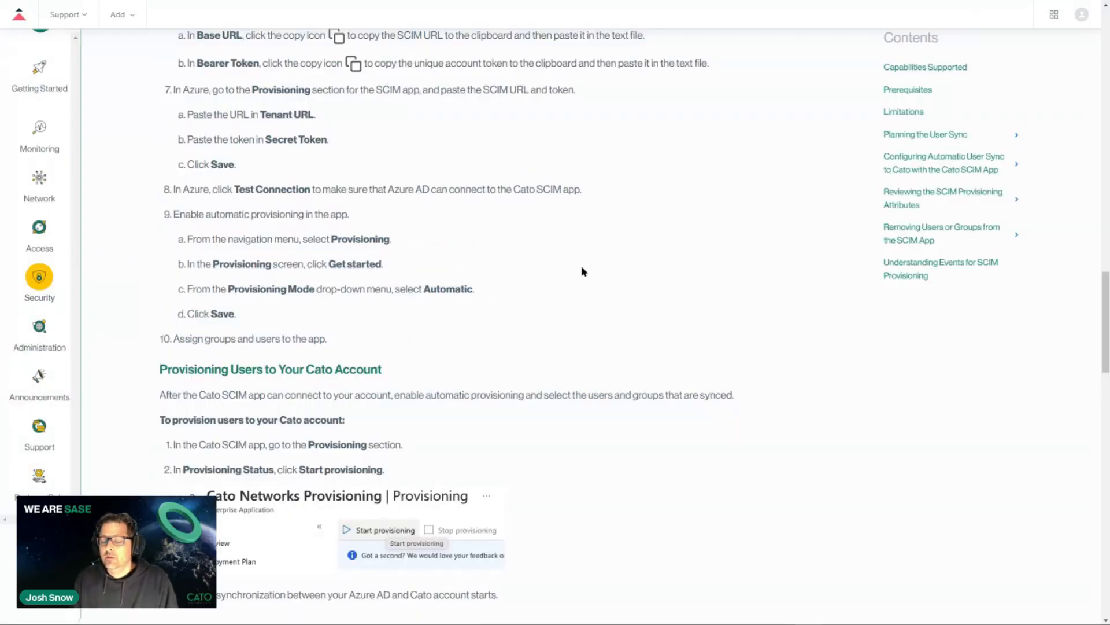
# Reread the SCIM Provisioning with Azure article from its beginning through the steps for configuring the Cato SCIM app
pyautogui.scroll(4, 575, 344)
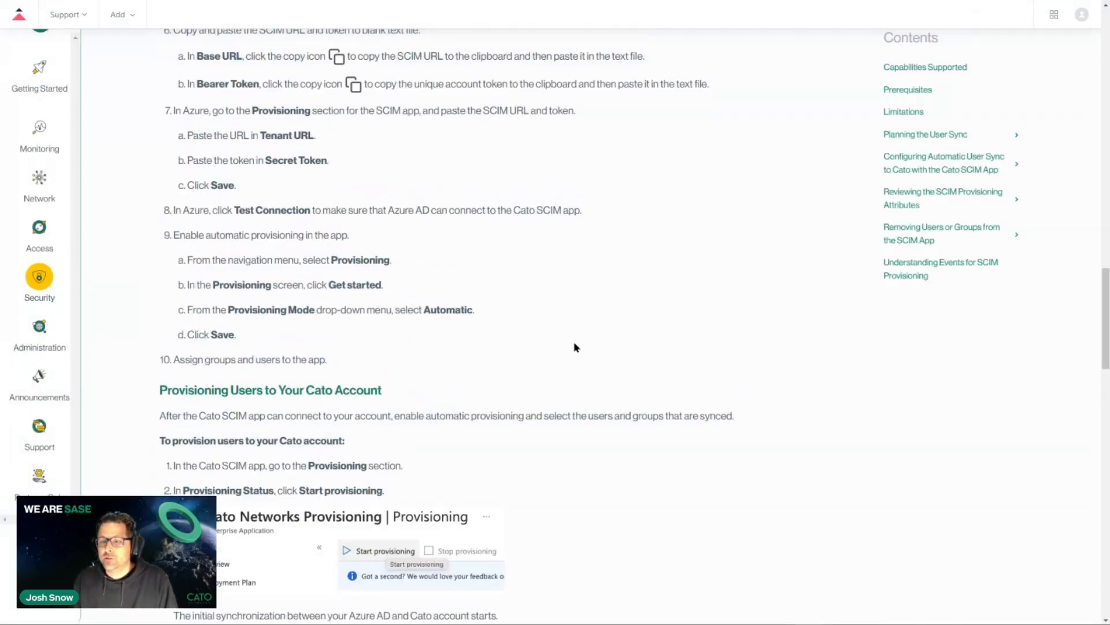
pyautogui.scroll(10, 576, 347)
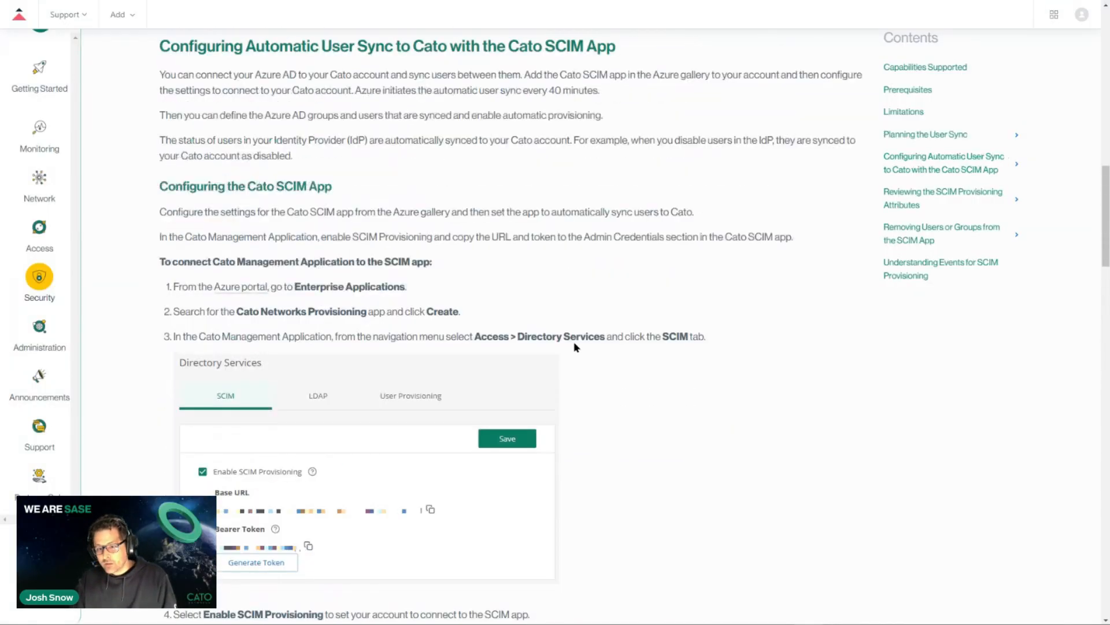
pyautogui.scroll(10, 575, 345)
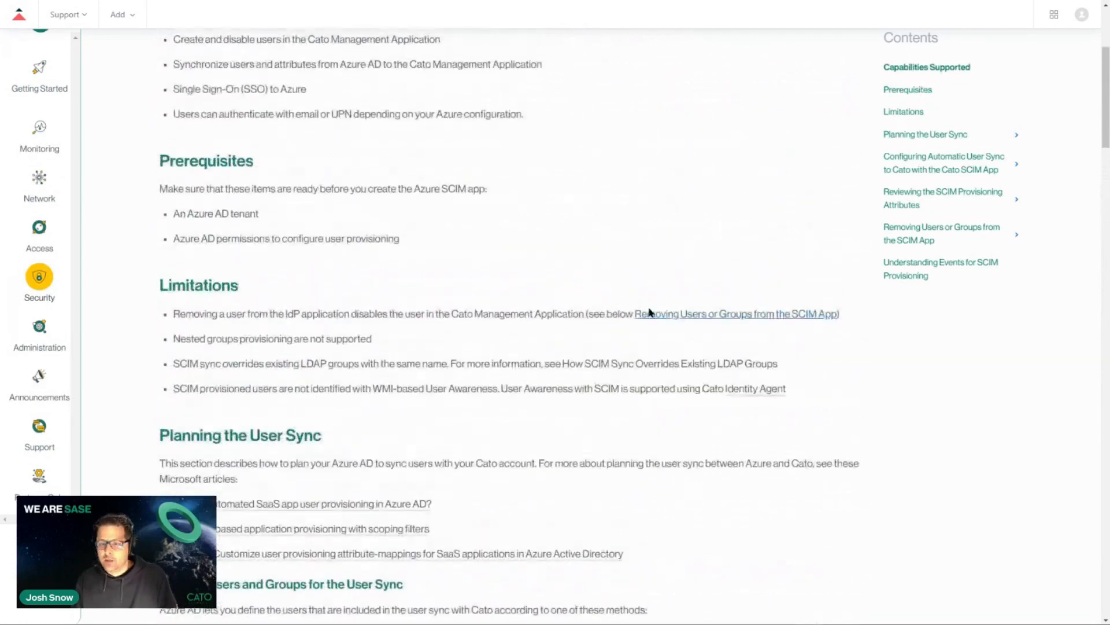
pyautogui.scroll(3, 650, 313)
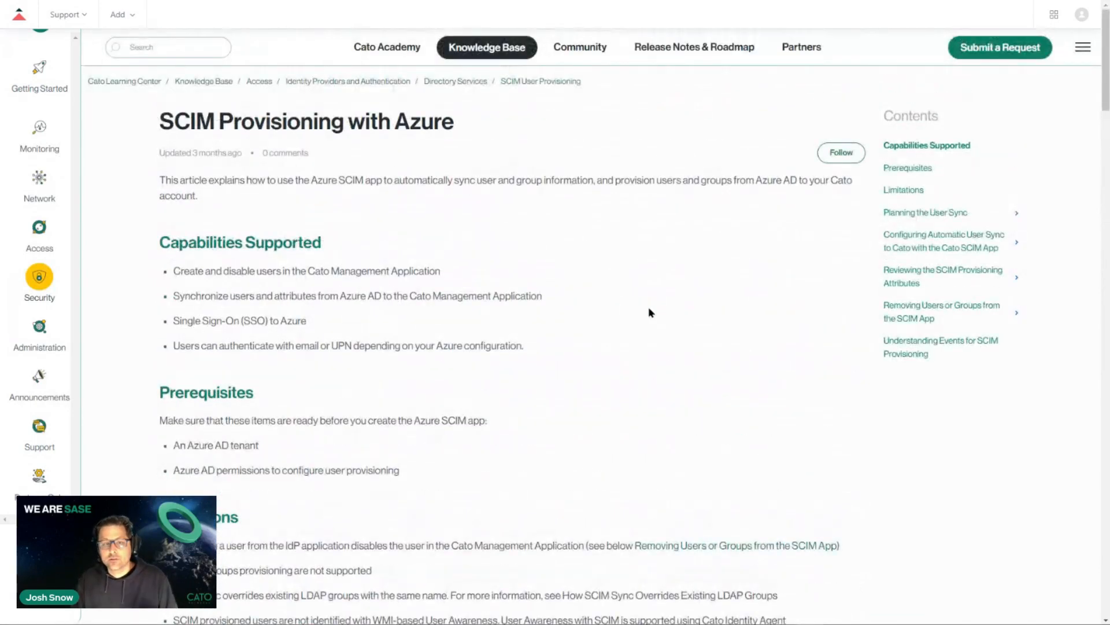
pyautogui.scroll(-2, 511, 234)
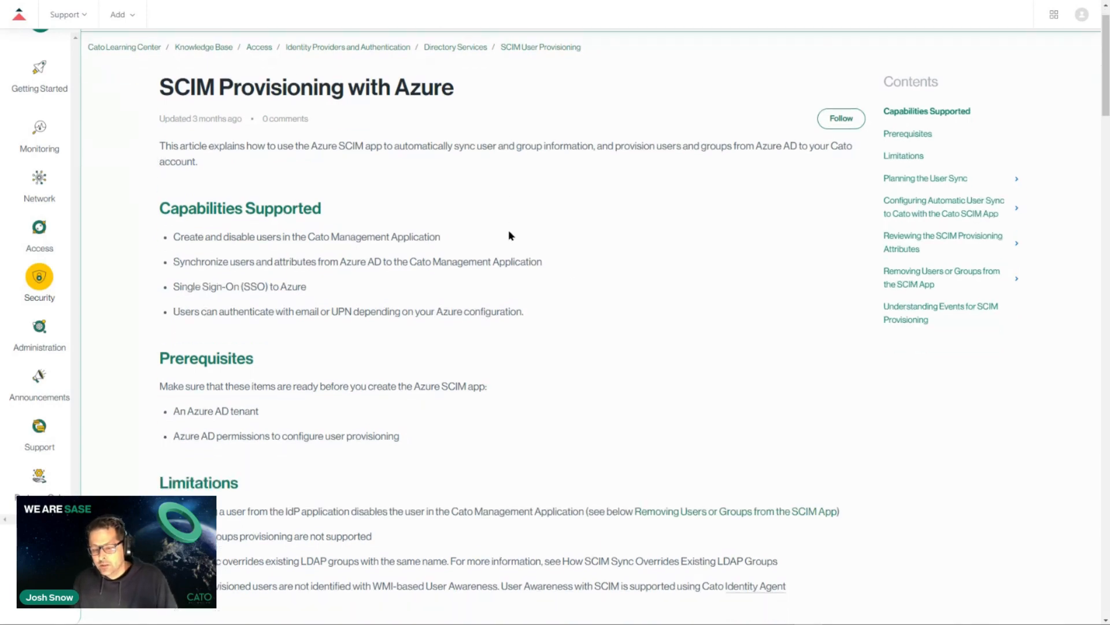
pyautogui.scroll(-5, 510, 234)
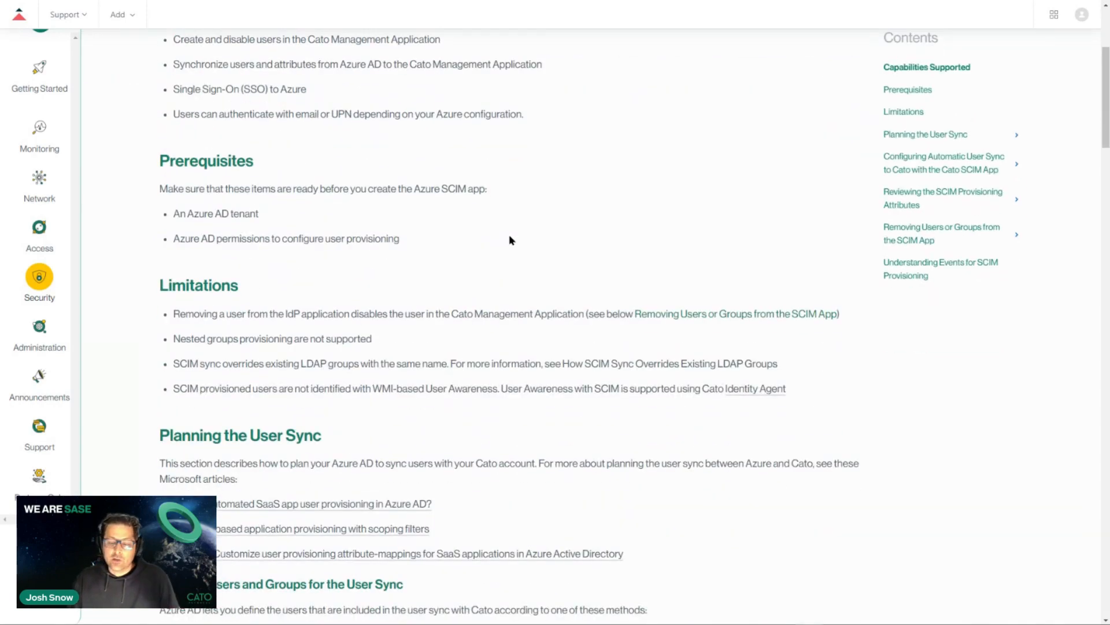
pyautogui.scroll(-8, 510, 239)
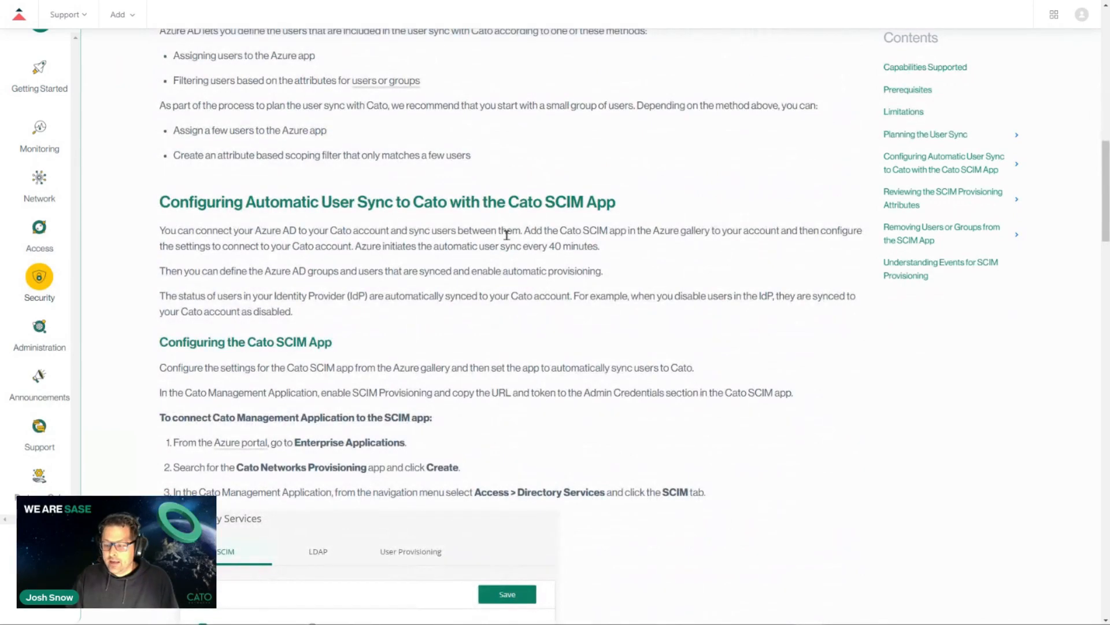
pyautogui.scroll(-2, 506, 236)
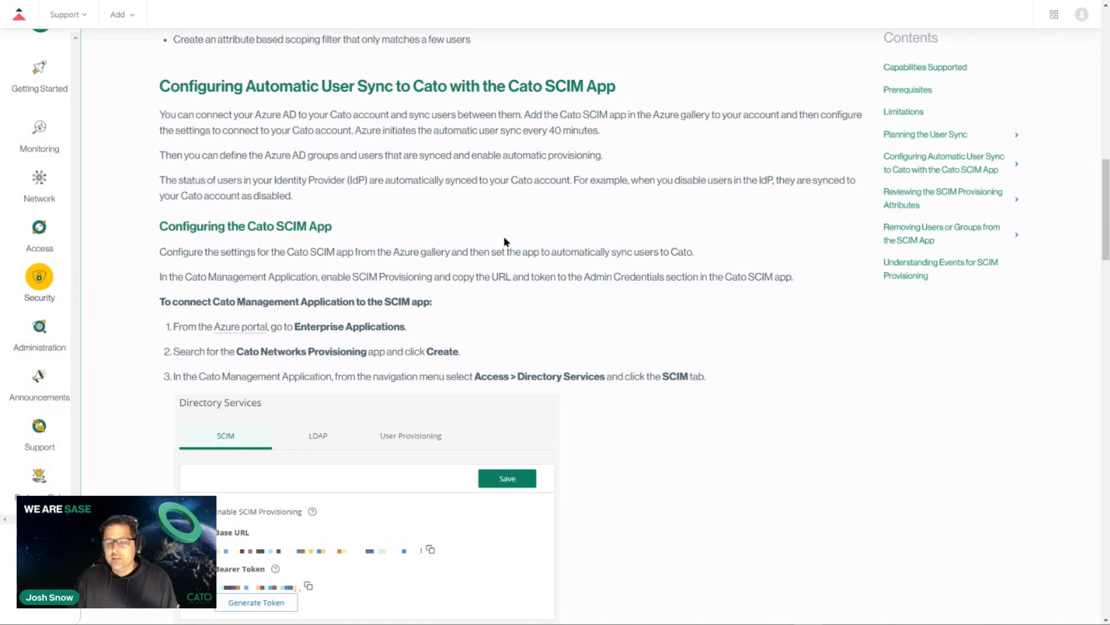
pyautogui.scroll(-4, 508, 243)
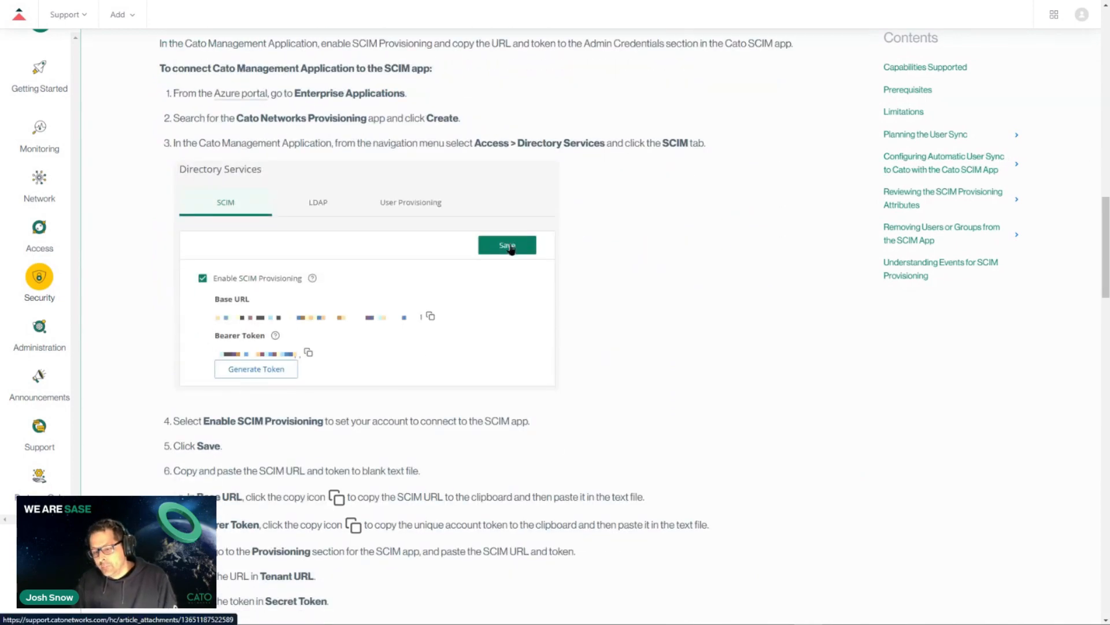
pyautogui.scroll(-4, 510, 248)
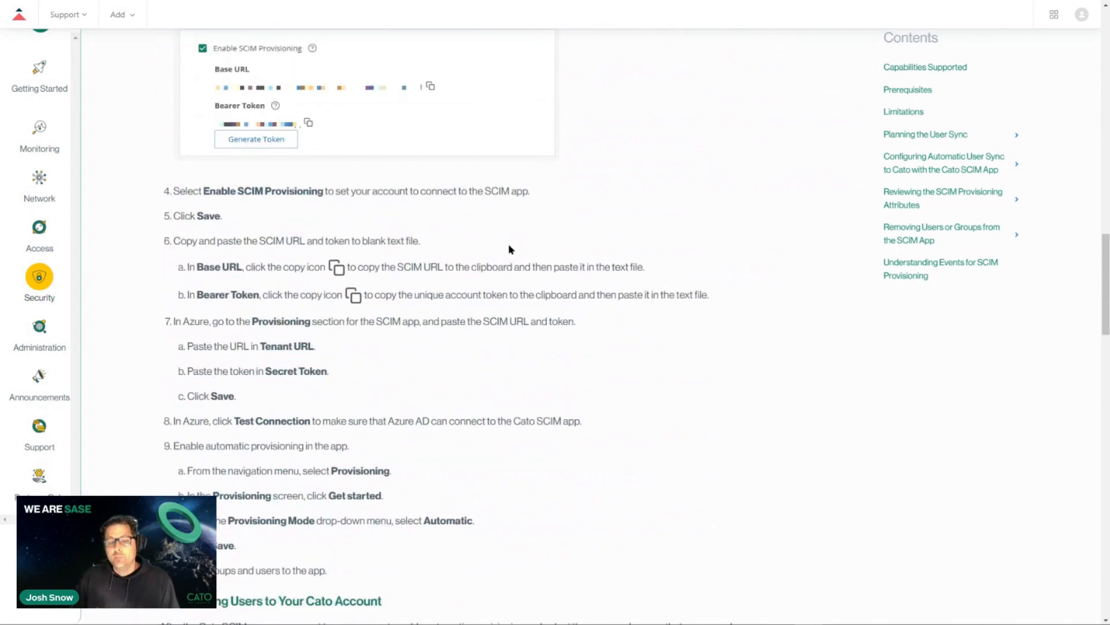